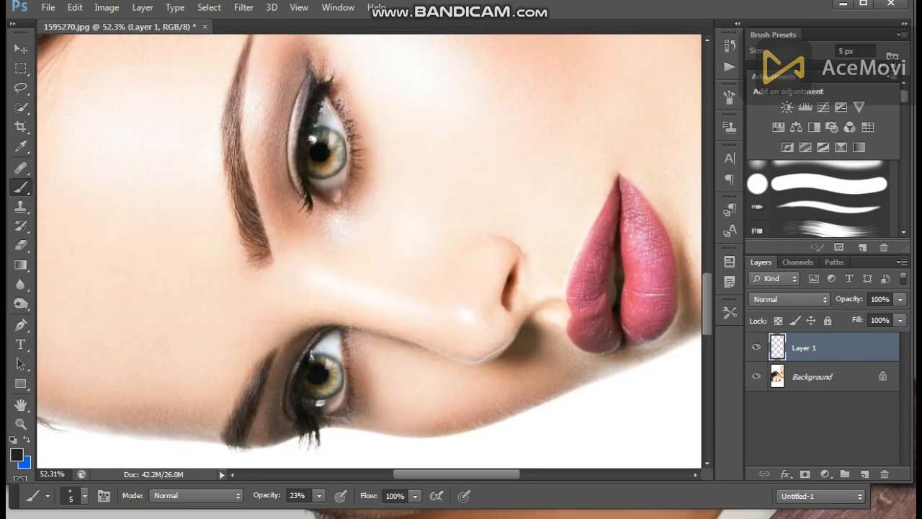
# Step: Step back through the recent edits and image rotations
pyautogui.hotkey('ctrl', 'alt', 'z')
pyautogui.hotkey('ctrl', 'alt', 'z')
pyautogui.hotkey('ctrl', 'alt', 'z')
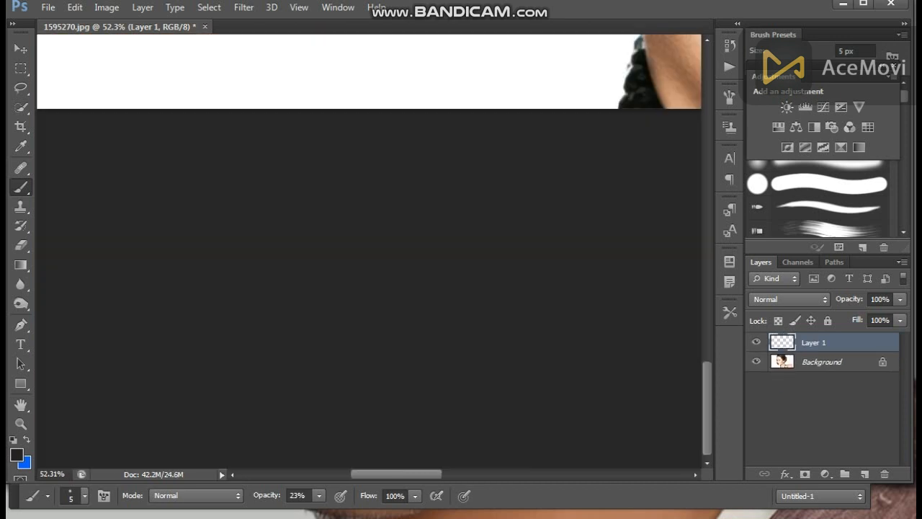
pyautogui.hotkey('ctrl', 'alt', 'z')
pyautogui.hotkey('ctrl', 'alt', 'z')
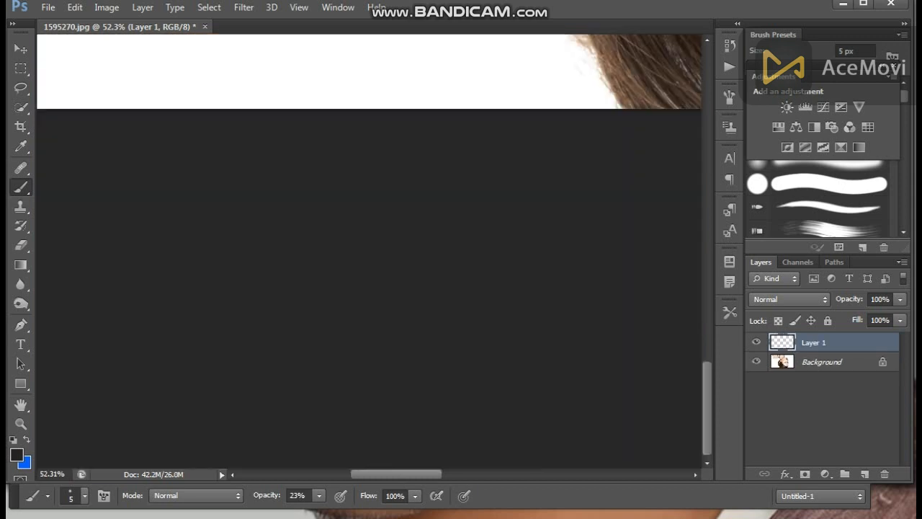
pyautogui.hotkey('ctrl', 'alt', 'z')
pyautogui.scroll(-8, 443, 285)
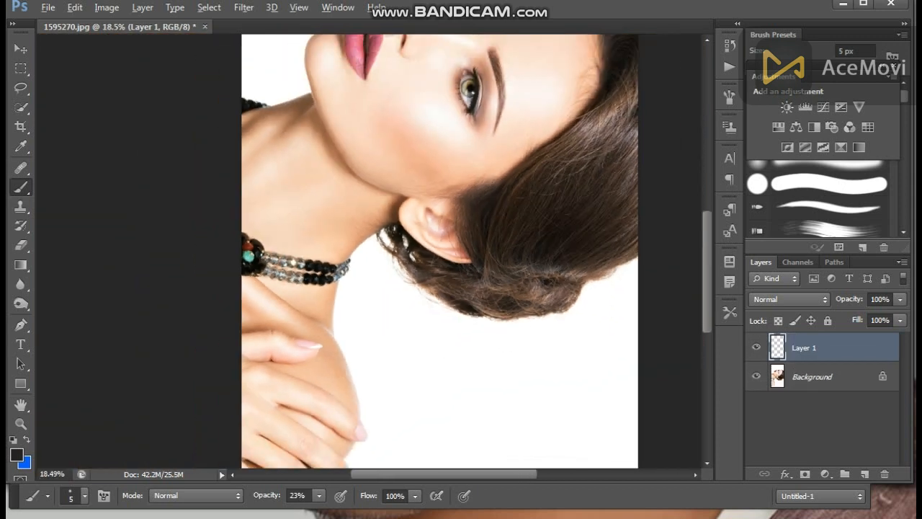
# Step: Set the foreground colour to light grey a7a4a2
pyautogui.scroll(3, 437, 284)
pyautogui.moveTo(436, 230); pyautogui.dragTo(510, 456)
pyautogui.scroll(7, 427, 385)
pyautogui.moveTo(420, 342); pyautogui.dragTo(321, 462)
pyautogui.scroll(6, 407, 327)
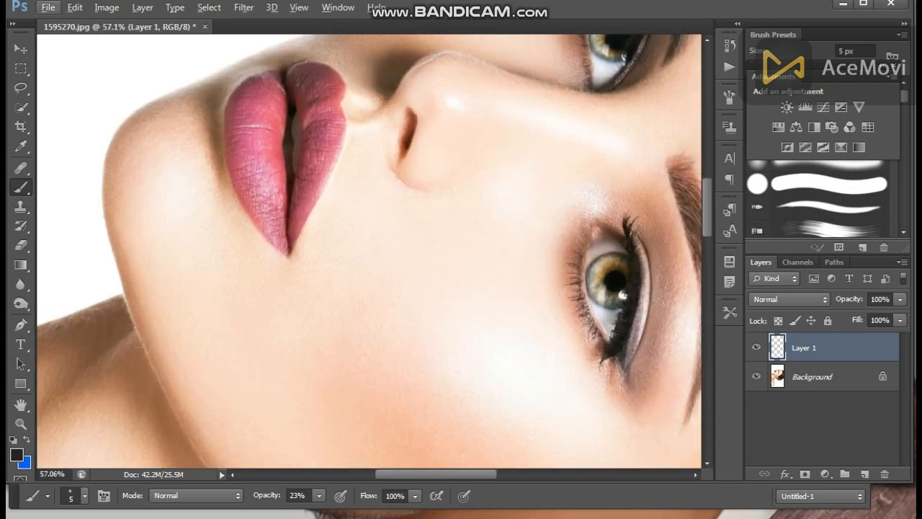
pyautogui.moveTo(404, 317); pyautogui.dragTo(329, 439)
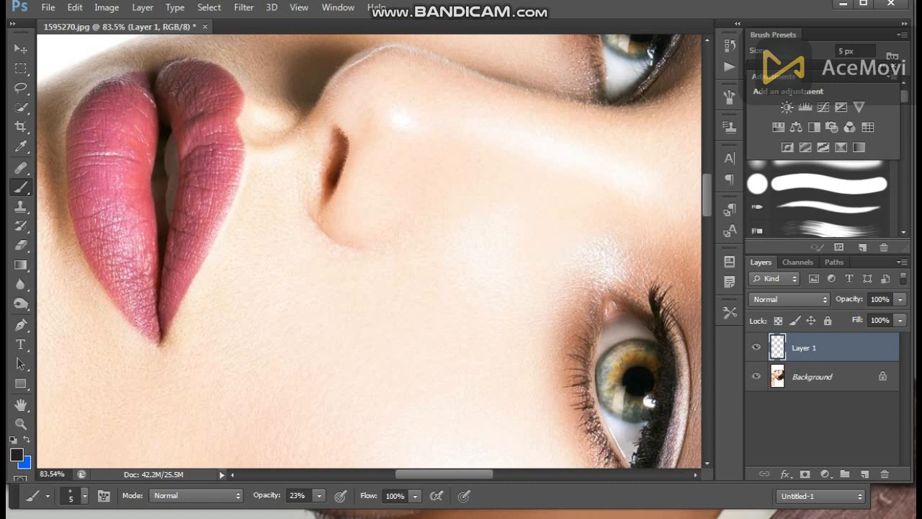
pyautogui.click(17, 455)
pyautogui.click(95, 358)
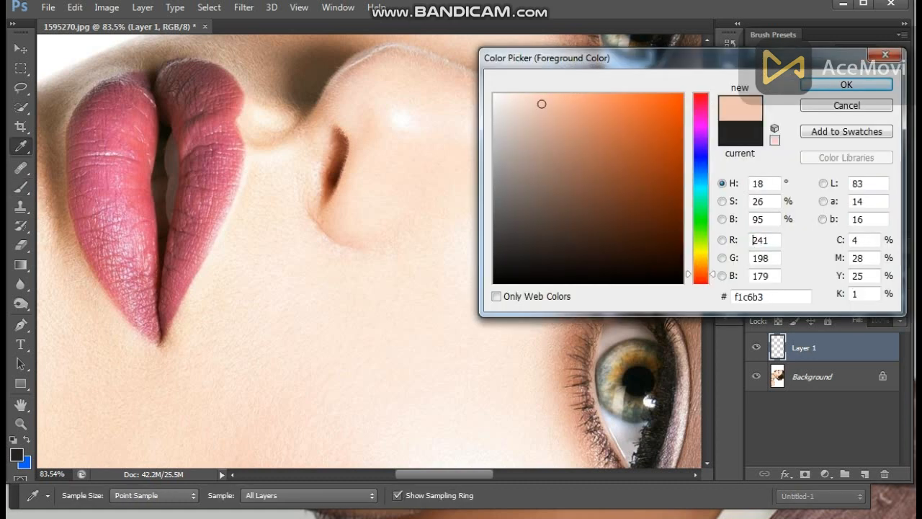
pyautogui.click(77, 332)
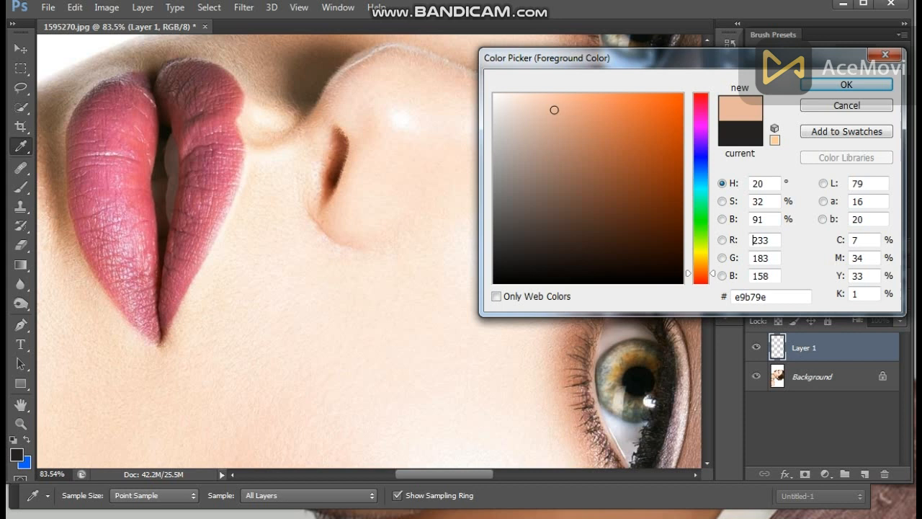
pyautogui.click(498, 159)
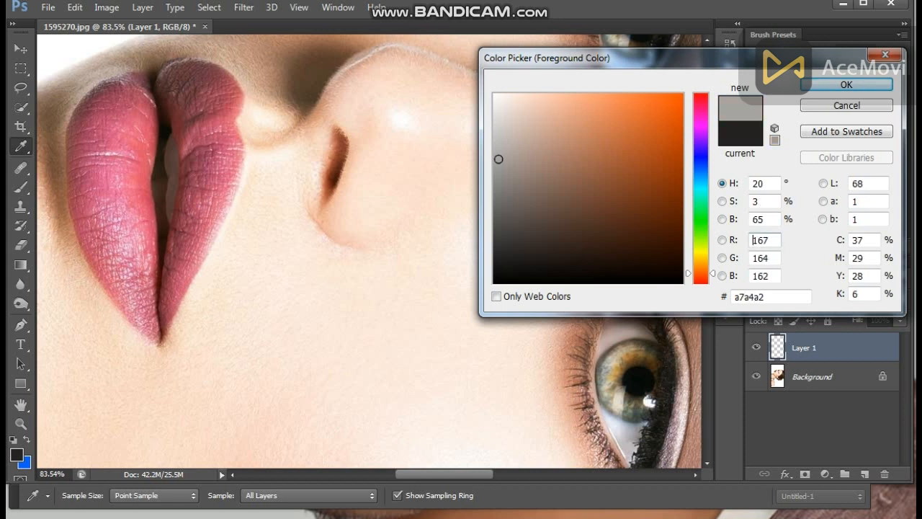
pyautogui.click(847, 85)
# Step: Reduce the brush size to 4 px and paint a thin grey contour along the side of the nose, from the inner eye corner to the nostril
pyautogui.moveTo(649, 401); pyautogui.dragTo(555, 384)
pyautogui.rightClick(554, 383)
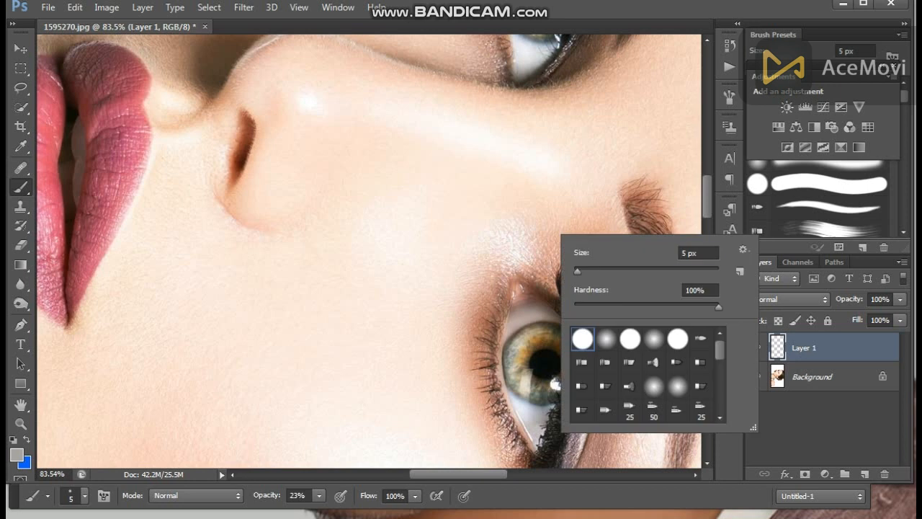
pyautogui.click(576, 271)
pyautogui.press('Return')
pyautogui.moveTo(551, 216)
pyautogui.mouseDown()
pyautogui.moveTo(447, 197)
pyautogui.moveTo(353, 205)
pyautogui.mouseUp()
pyautogui.hotkey('ctrl', 'z')
pyautogui.moveTo(541, 219)
pyautogui.mouseDown()
pyautogui.moveTo(377, 202)
pyautogui.moveTo(291, 218)
pyautogui.mouseUp()
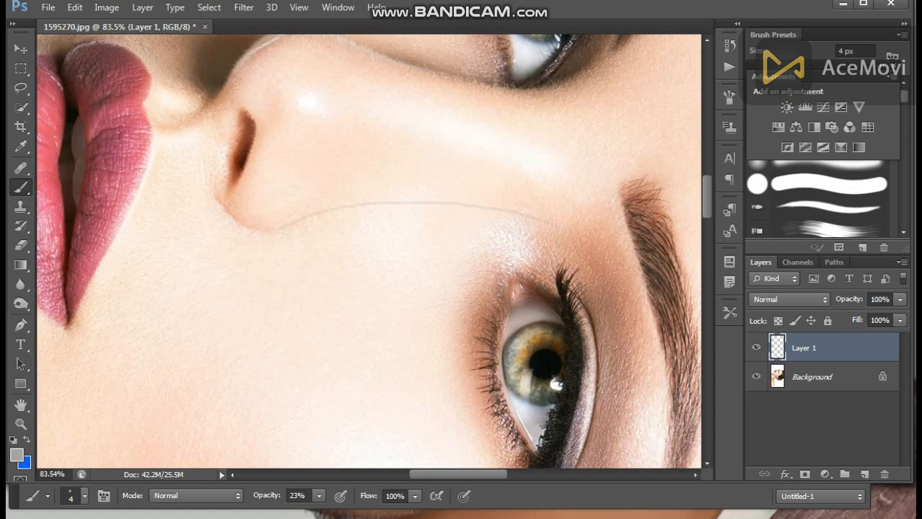
# Step: Lower the fill of Layer 1 to 40%
pyautogui.scroll(-8, 366, 313)
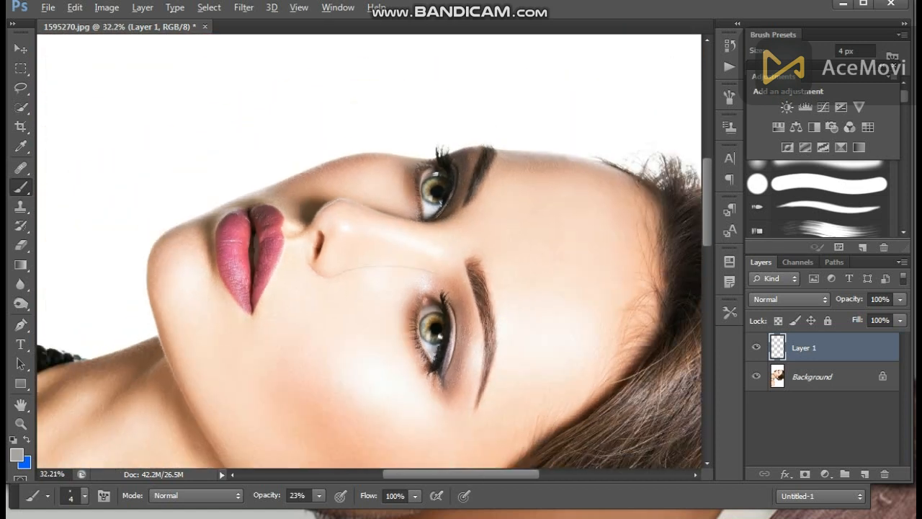
pyautogui.scroll(4, 357, 300)
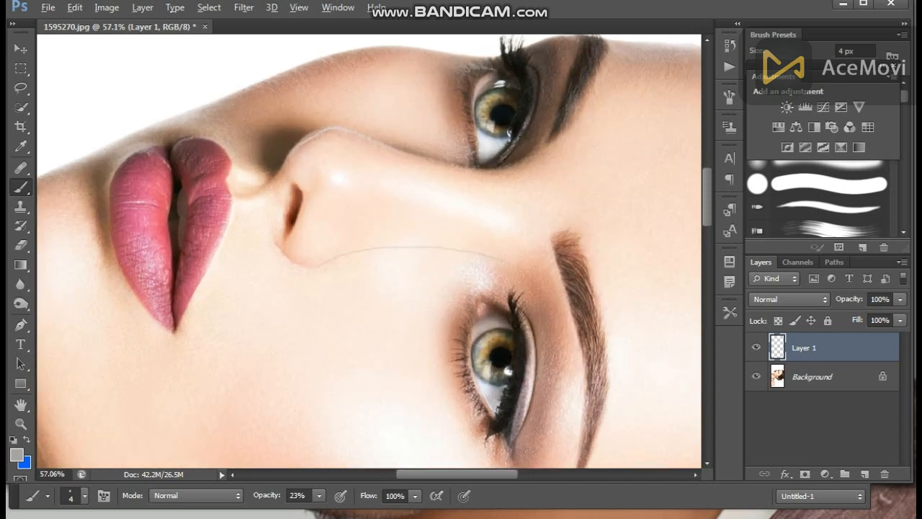
pyautogui.click(899, 320)
pyautogui.moveTo(899, 336); pyautogui.dragTo(854, 336)
# Step: Reduce the fill of Layer 1 to 25% to soften the nose contour line
pyautogui.scroll(-5, 278, 317)
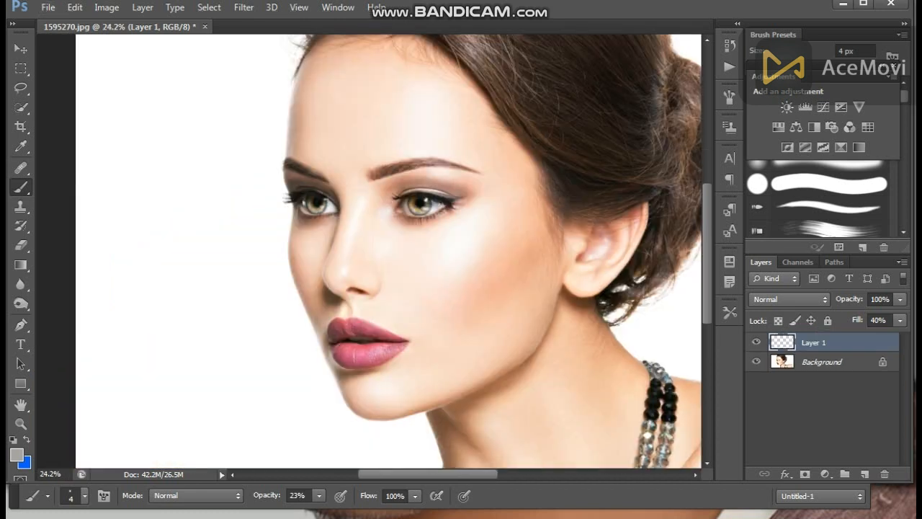
pyautogui.scroll(1, 433, 252)
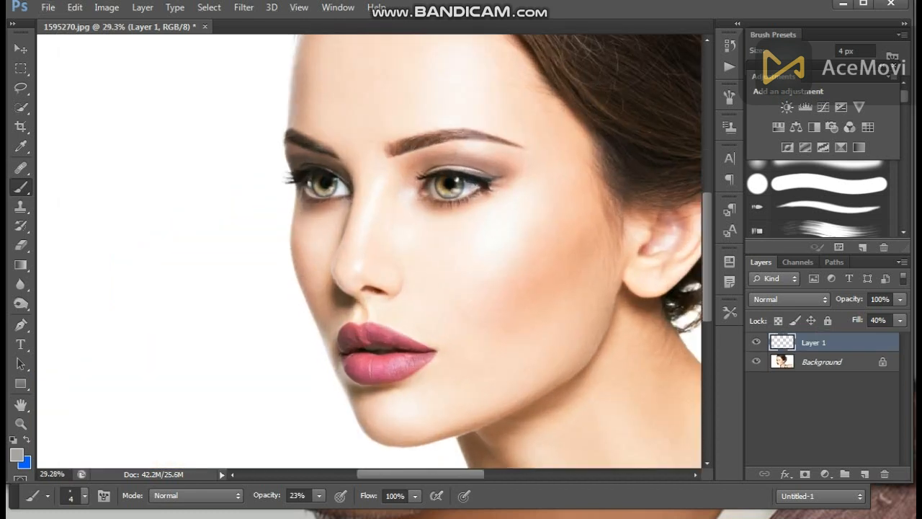
pyautogui.scroll(-7, 267, 299)
pyautogui.scroll(6, 378, 361)
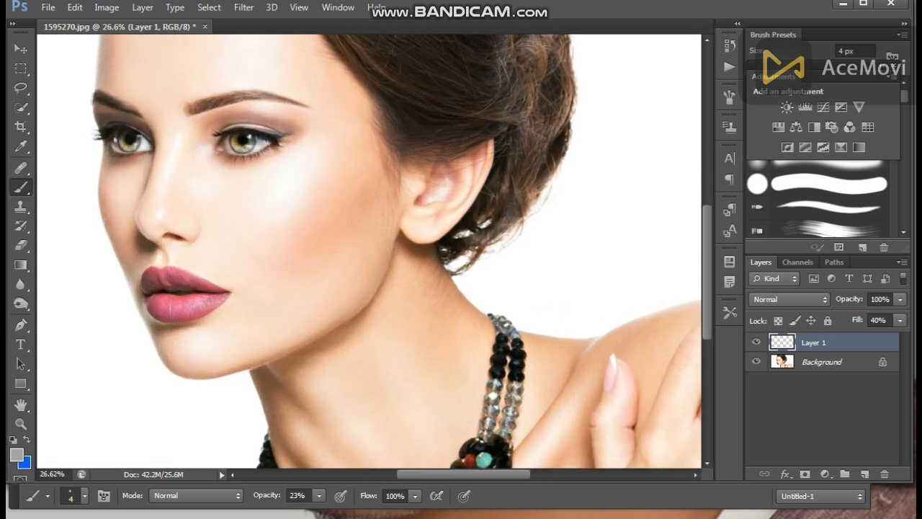
pyautogui.scroll(4, 101, 158)
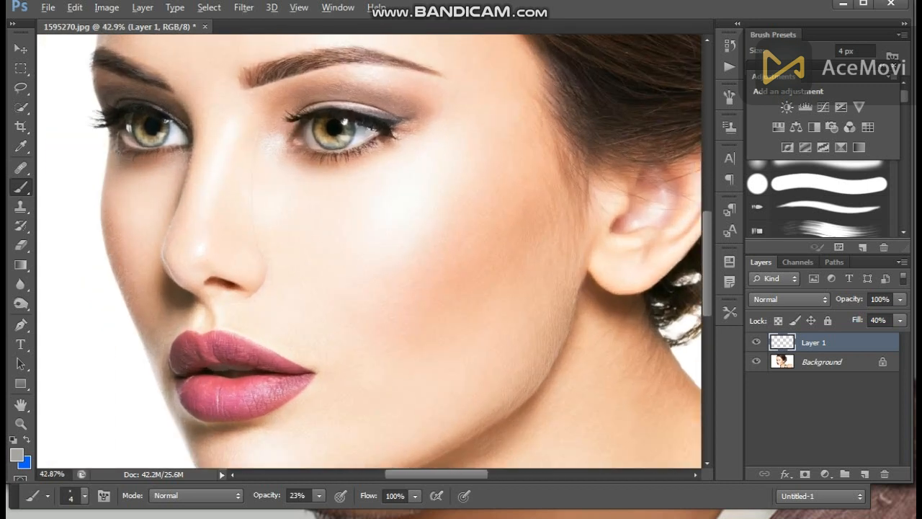
pyautogui.scroll(1, 399, 317)
pyautogui.click(900, 321)
pyautogui.moveTo(858, 337); pyautogui.dragTo(846, 337)
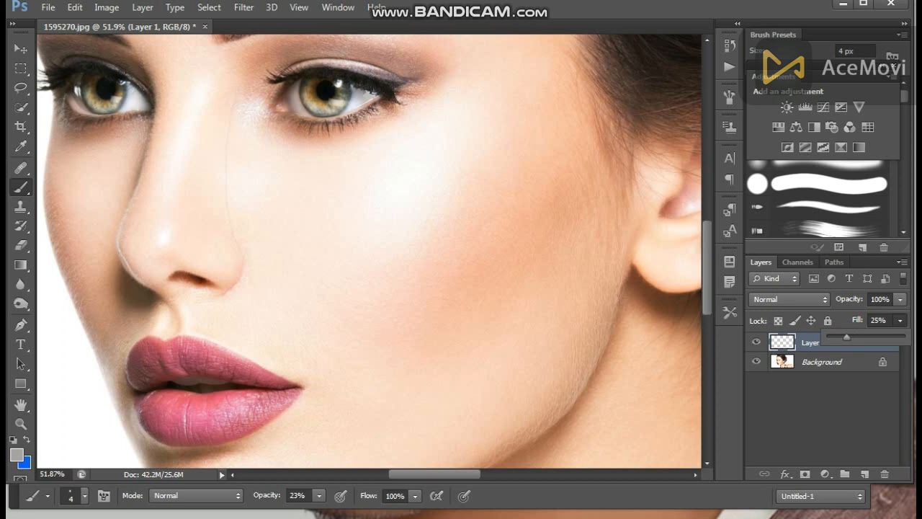
# Step: Sample the pink of the lower lip, b24c62, as the foreground colour
pyautogui.scroll(-6, 276, 284)
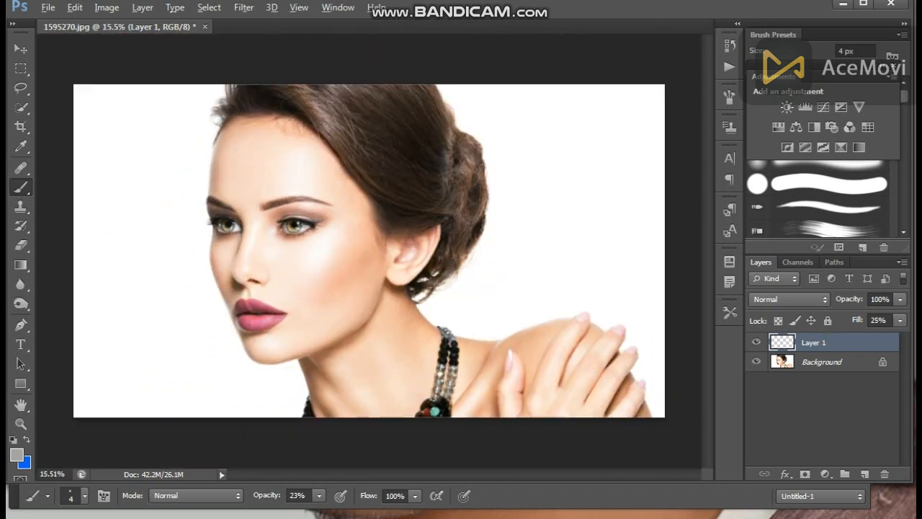
pyautogui.scroll(5, 239, 292)
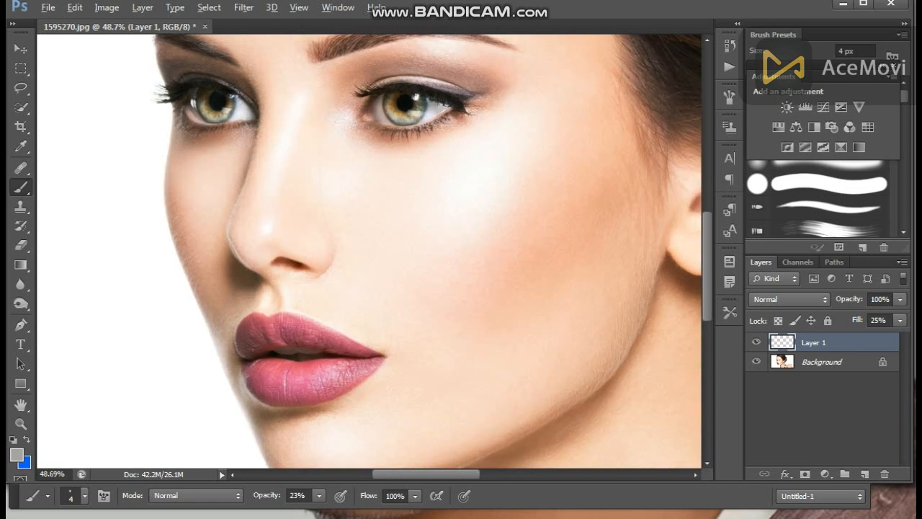
pyautogui.scroll(4, 310, 345)
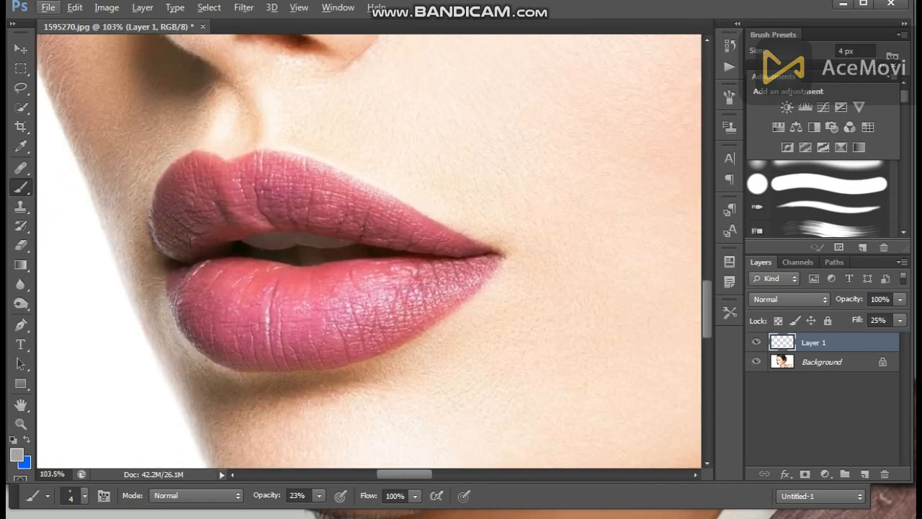
pyautogui.click(16, 454)
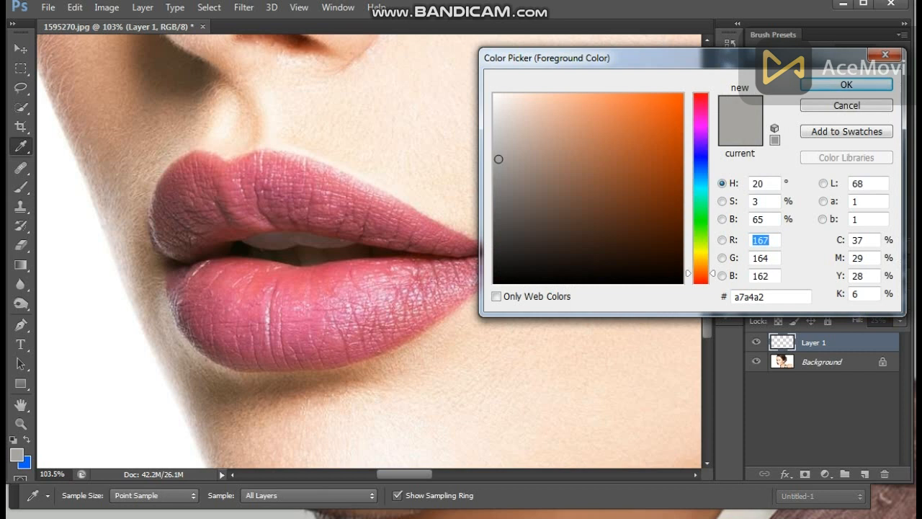
pyautogui.click(309, 317)
pyautogui.click(846, 84)
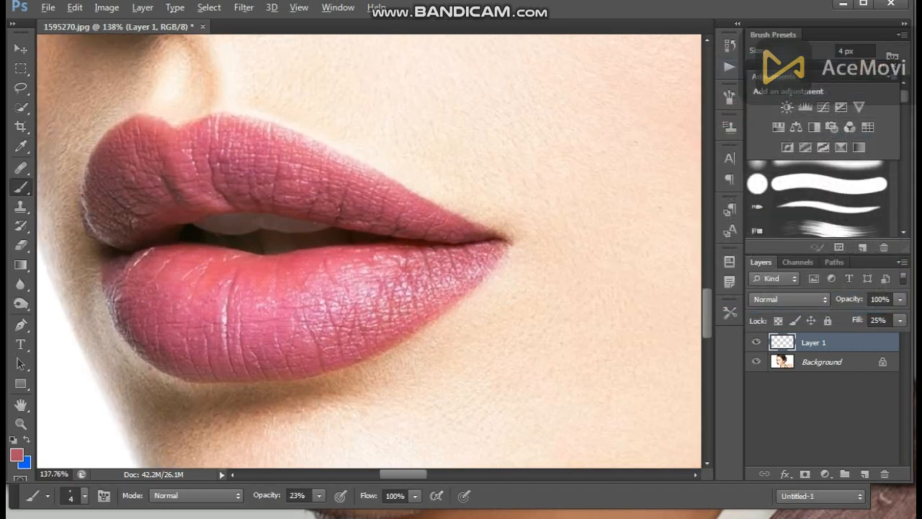
# Step: Set the brush size to 3 px for outlining the lips
pyautogui.scroll(3, 468, 319)
pyautogui.rightClick(535, 214)
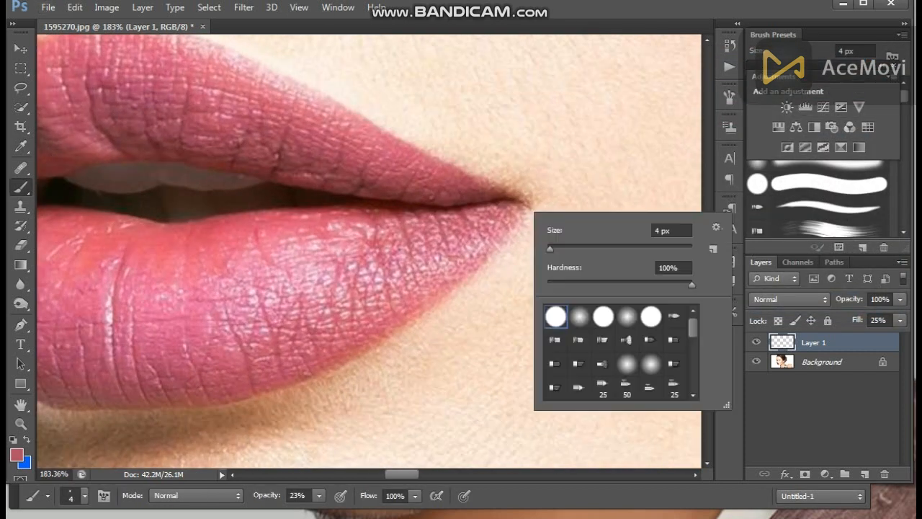
pyautogui.moveTo(550, 249); pyautogui.dragTo(549, 248)
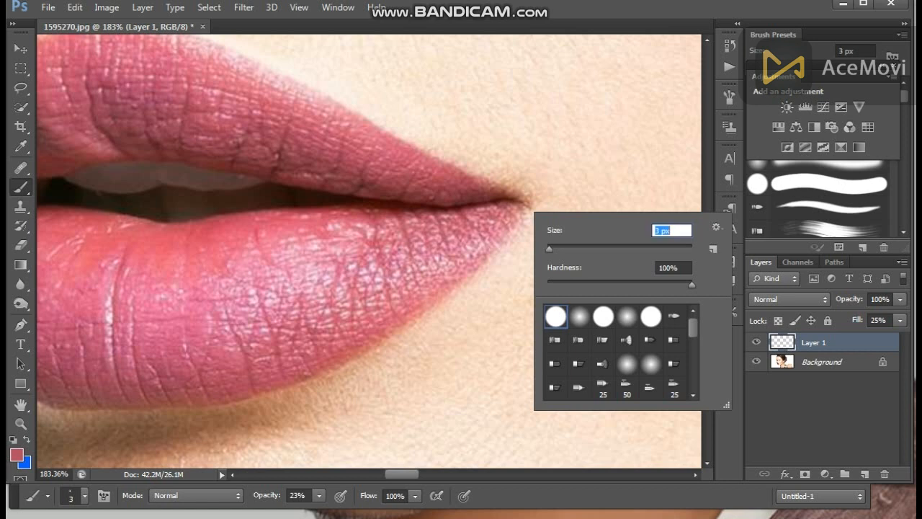
pyautogui.press('Return')
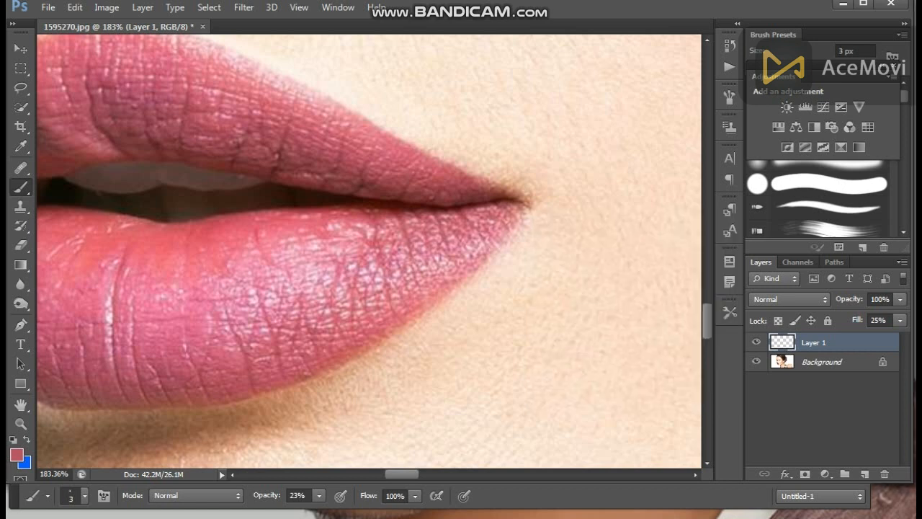
# Step: Change the foreground colour to a deeper, more saturated red, keeping the hue at 347°
pyautogui.click(16, 455)
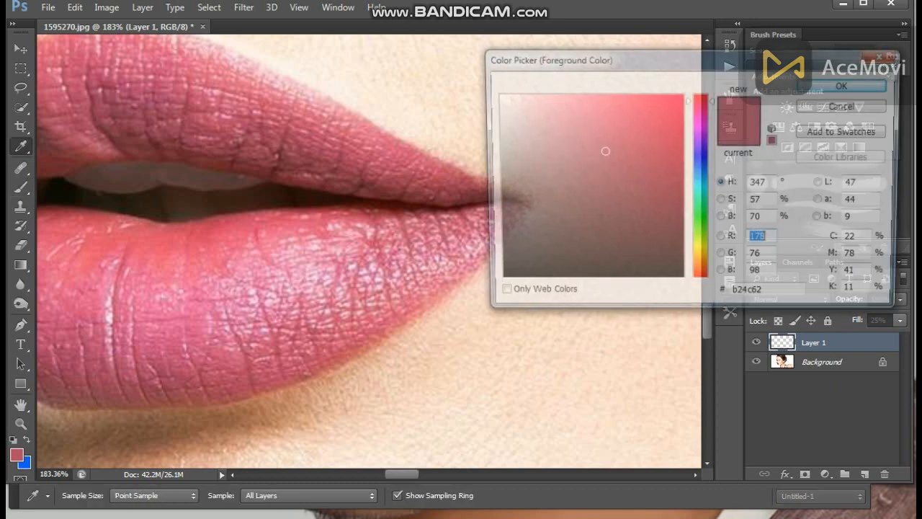
pyautogui.click(670, 204)
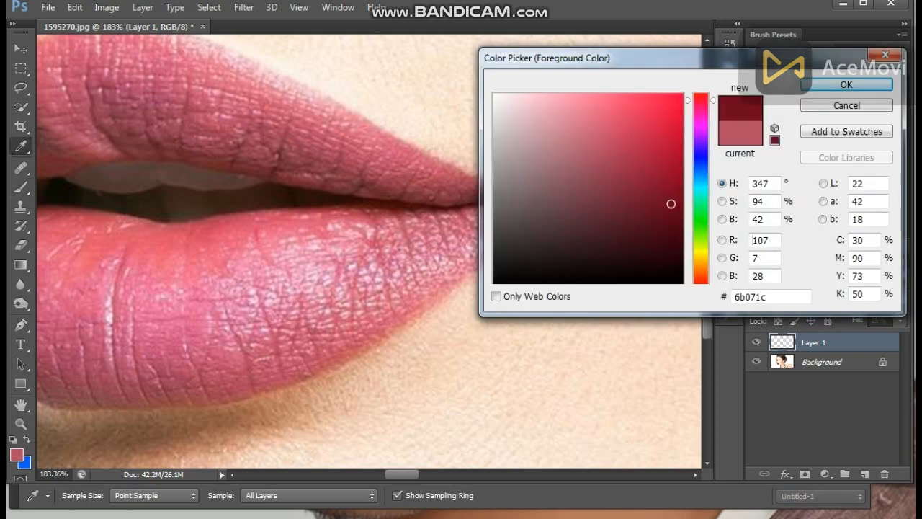
pyautogui.click(673, 171)
pyautogui.press('Return')
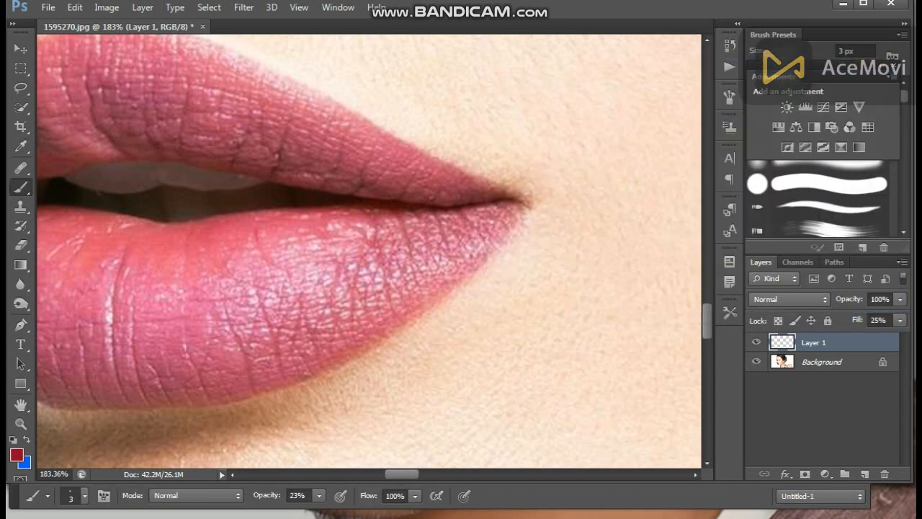
# Step: Add a new layer above Layer 1 and paint a red outline along the lower lip's edge, starting at the near mouth corner
pyautogui.click(864, 474)
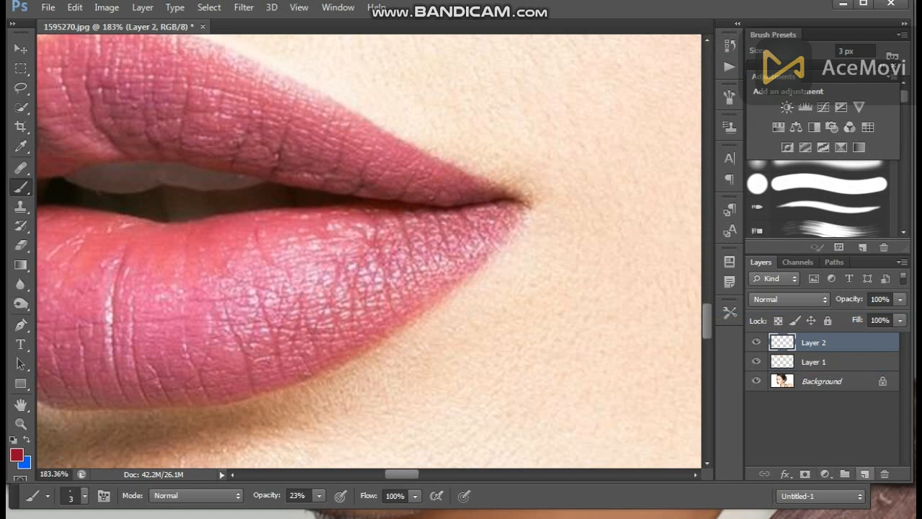
pyautogui.moveTo(521, 213); pyautogui.dragTo(439, 294)
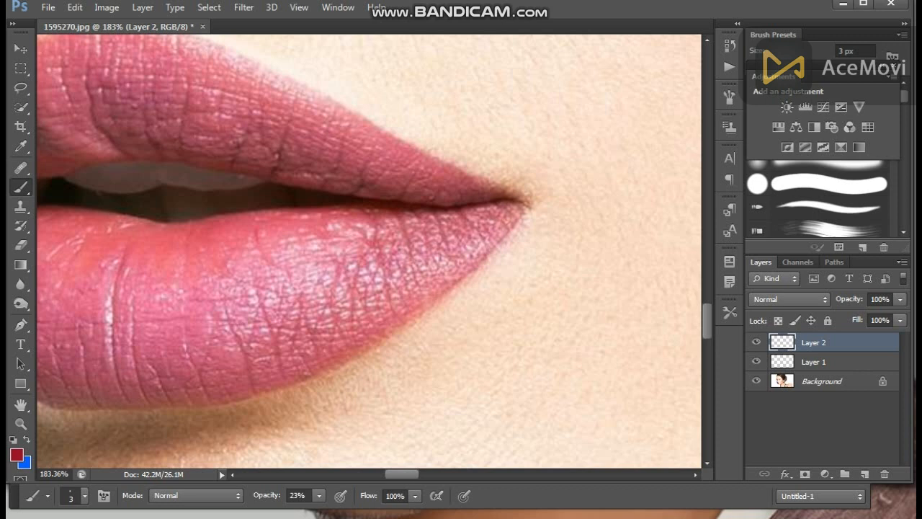
pyautogui.moveTo(395, 324); pyautogui.dragTo(540, 247)
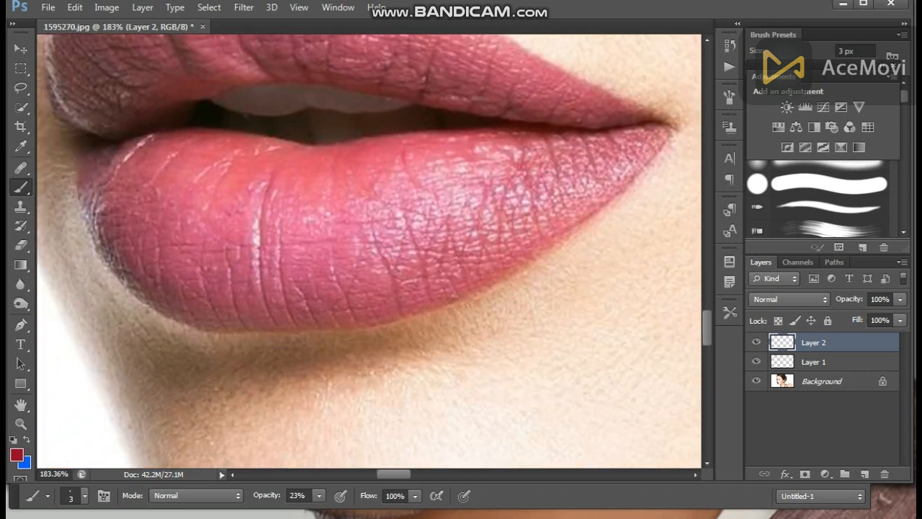
pyautogui.moveTo(597, 212)
pyautogui.mouseDown()
pyautogui.moveTo(502, 275)
pyautogui.moveTo(627, 280)
pyautogui.mouseUp()
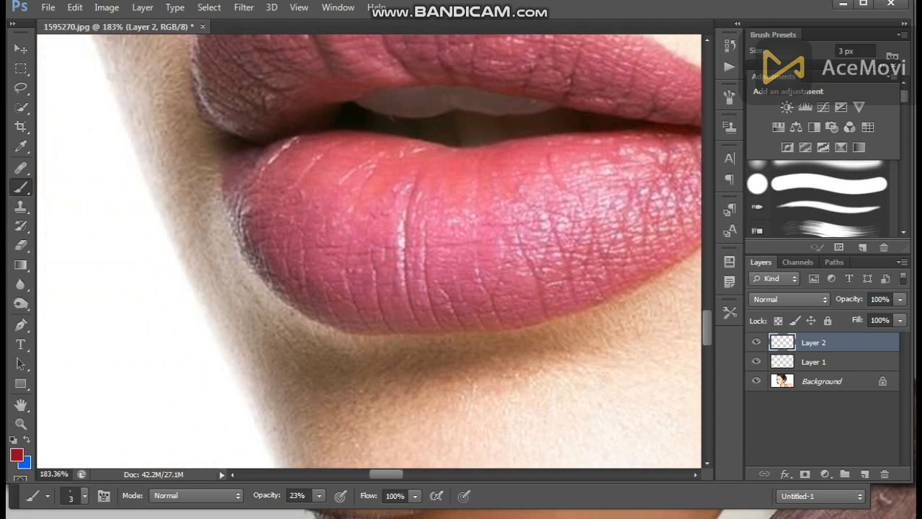
# Step: Paint the red outline up the lower lip's far side to the opposite mouth corner, redoing the uneven stroke
pyautogui.moveTo(282, 299)
pyautogui.mouseDown()
pyautogui.moveTo(251, 264)
pyautogui.moveTo(240, 211)
pyautogui.mouseUp()
pyautogui.moveTo(220, 169); pyautogui.dragTo(238, 235)
pyautogui.scroll(1, 289, 270)
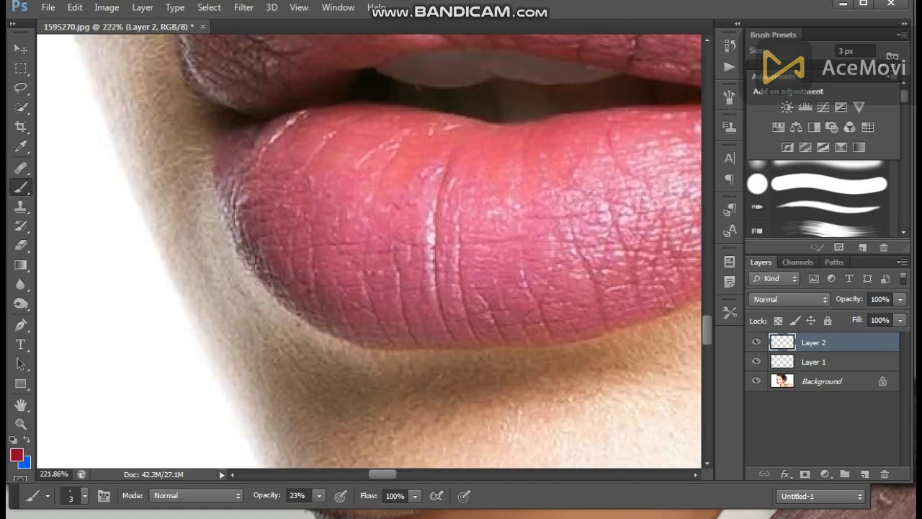
pyautogui.moveTo(216, 192); pyautogui.dragTo(228, 224)
pyautogui.hotkey('ctrl', 'z')
pyautogui.moveTo(217, 186); pyautogui.dragTo(229, 222)
pyautogui.scroll(-2, 369, 252)
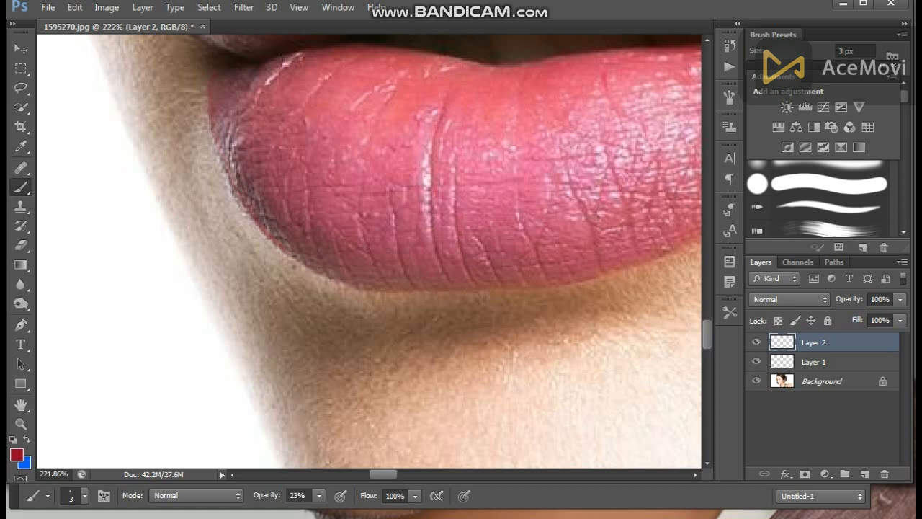
# Step: Reinforce the red outline along the lower lip's bottom edge with further brush strokes
pyautogui.moveTo(328, 280); pyautogui.dragTo(284, 252)
pyautogui.hscroll(5, 368, 252)
pyautogui.moveTo(559, 232); pyautogui.dragTo(444, 275)
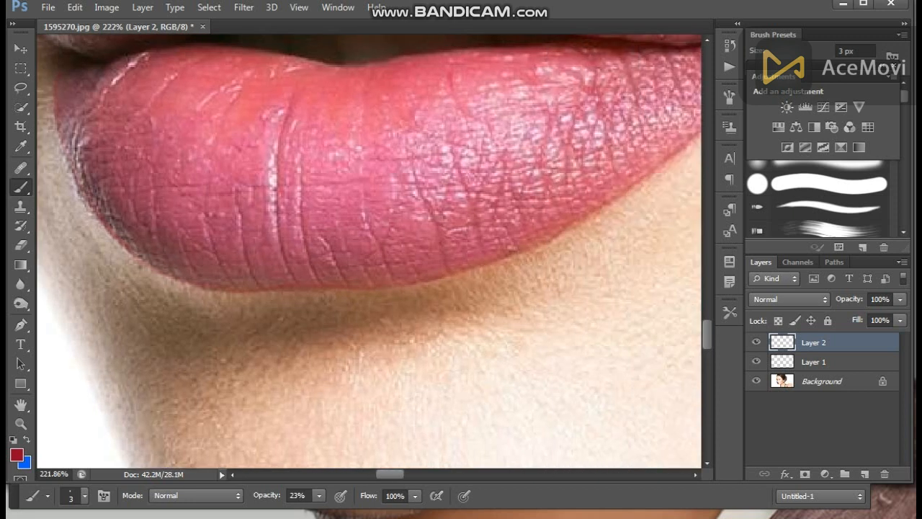
# Step: Examine the lip outline and the nose contour both up close and with the whole face in view
pyautogui.scroll(-14, 422, 333)
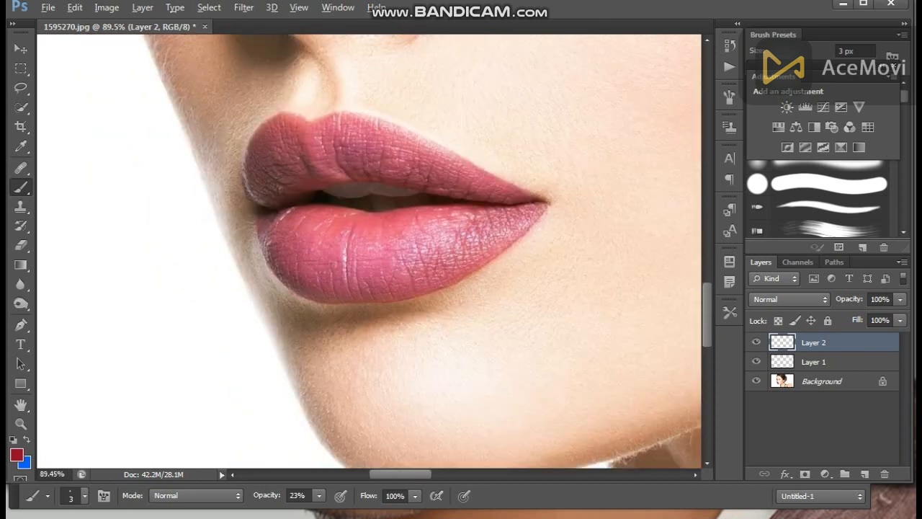
pyautogui.scroll(-3, 423, 333)
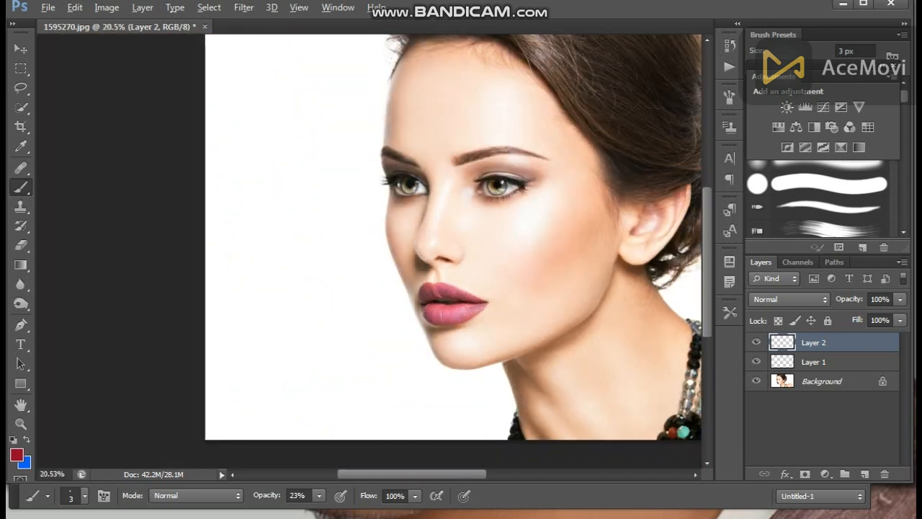
pyautogui.scroll(6, 511, 324)
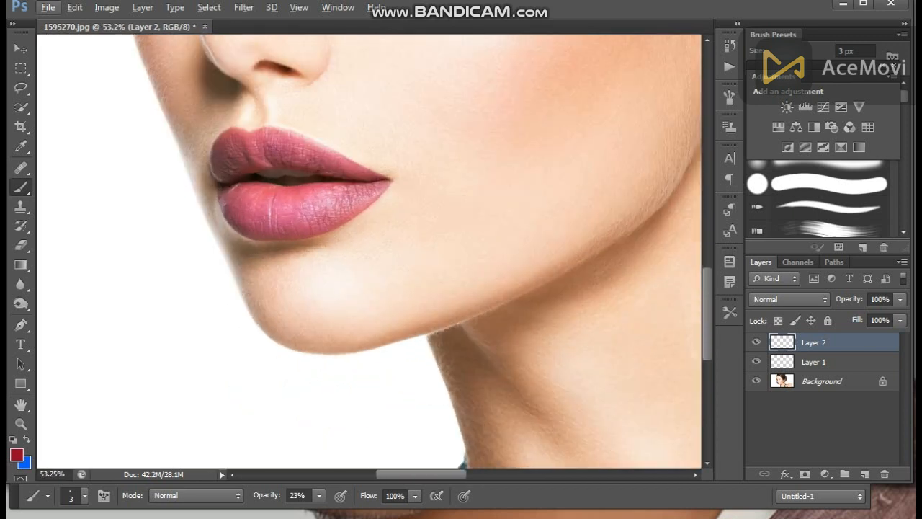
pyautogui.scroll(-4, 369, 251)
pyautogui.scroll(4, 369, 250)
pyautogui.scroll(5, 369, 250)
pyautogui.scroll(4, 368, 250)
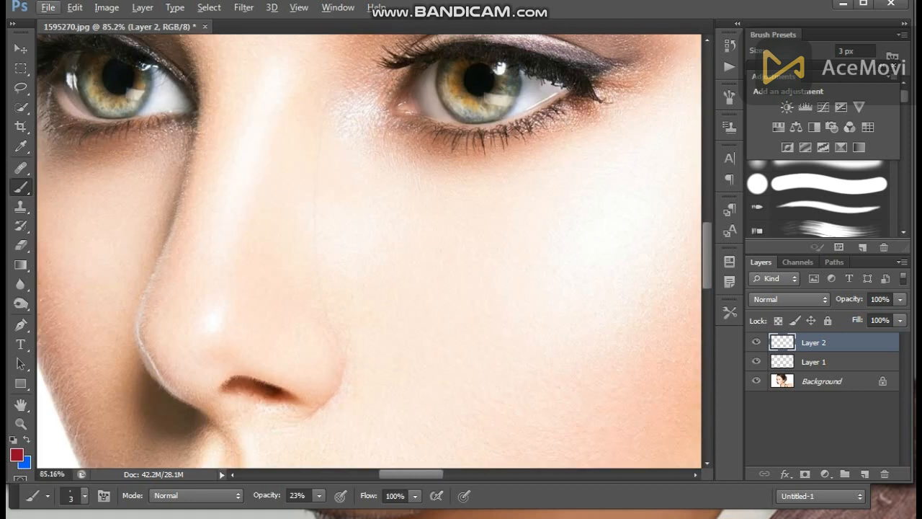
pyautogui.scroll(-4, 369, 251)
# Step: Paint a red outline along the upper lip's top edge from the far mouth corner side towards the cupid's bow
pyautogui.scroll(10, 414, 400)
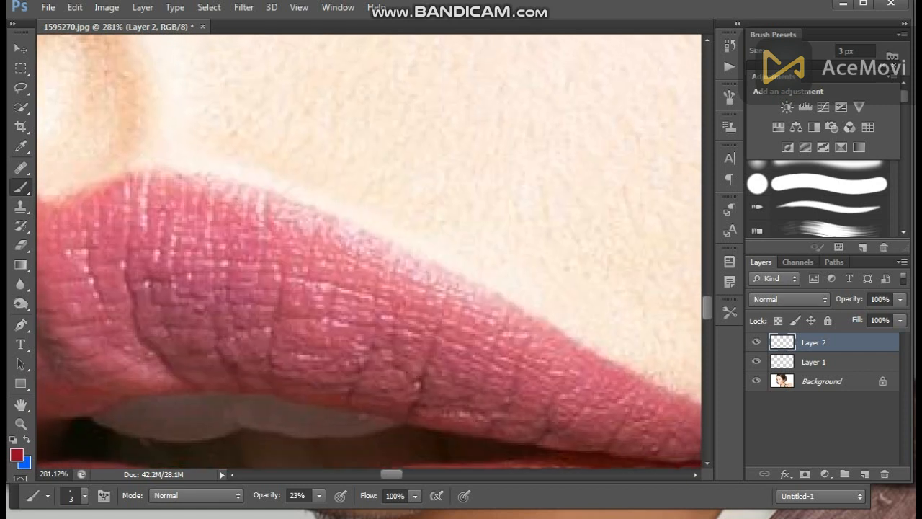
pyautogui.moveTo(544, 323)
pyautogui.mouseDown()
pyautogui.moveTo(380, 237)
pyautogui.moveTo(530, 295)
pyautogui.moveTo(242, 177)
pyautogui.moveTo(165, 134)
pyautogui.moveTo(117, 92)
pyautogui.mouseUp()
pyautogui.moveTo(632, 336)
pyautogui.mouseDown()
pyautogui.moveTo(542, 305)
pyautogui.moveTo(407, 221)
pyautogui.mouseUp()
pyautogui.moveTo(406, 221); pyautogui.dragTo(815, 294)
pyautogui.moveTo(360, 252); pyautogui.dragTo(437, 282)
pyautogui.moveTo(392, 204)
pyautogui.mouseDown()
pyautogui.moveTo(499, 171)
pyautogui.moveTo(610, 199)
pyautogui.mouseUp()
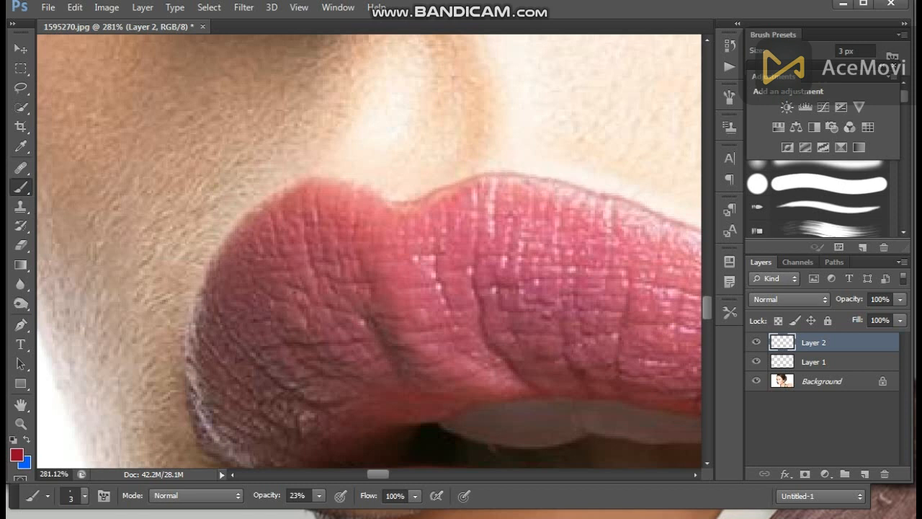
# Step: Continue the red outline from the cupid's bow around the upper lip's rounded near side to the near mouth corner
pyautogui.moveTo(396, 252); pyautogui.dragTo(549, 255)
pyautogui.moveTo(541, 203)
pyautogui.mouseDown()
pyautogui.moveTo(478, 186)
pyautogui.moveTo(402, 214)
pyautogui.moveTo(383, 240)
pyautogui.moveTo(472, 166)
pyautogui.moveTo(445, 197)
pyautogui.moveTo(434, 231)
pyautogui.moveTo(428, 304)
pyautogui.mouseUp()
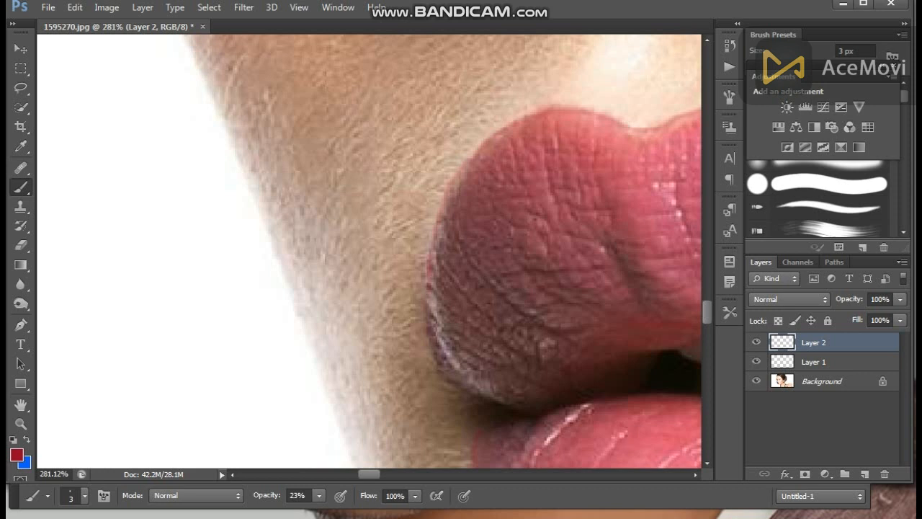
pyautogui.moveTo(497, 403); pyautogui.dragTo(420, 283)
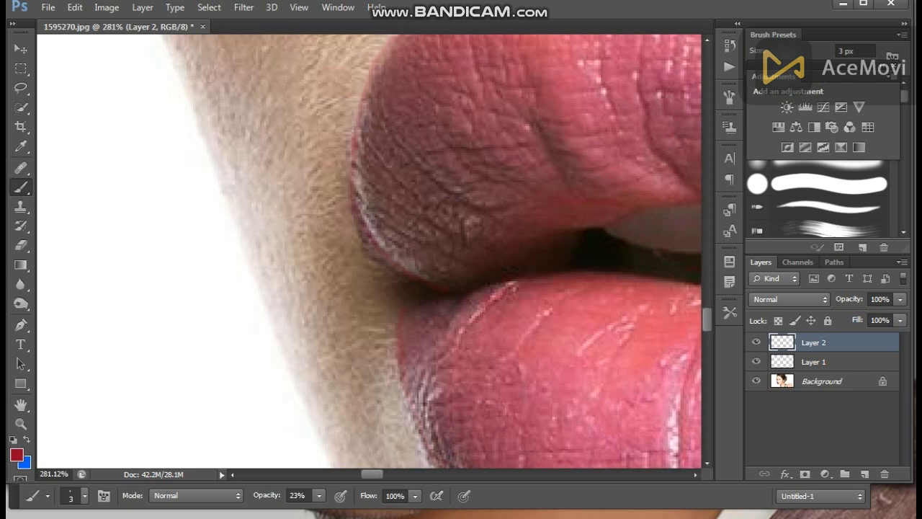
# Step: Strengthen the red outline along the lower lip from the near mouth corner down its side and along the bottom edge
pyautogui.moveTo(512, 287); pyautogui.dragTo(399, 232)
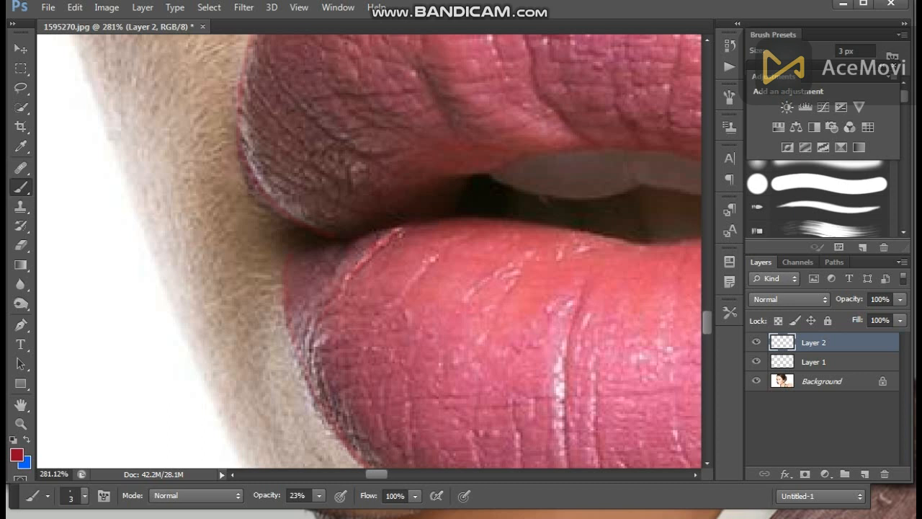
pyautogui.moveTo(461, 316); pyautogui.dragTo(394, 264)
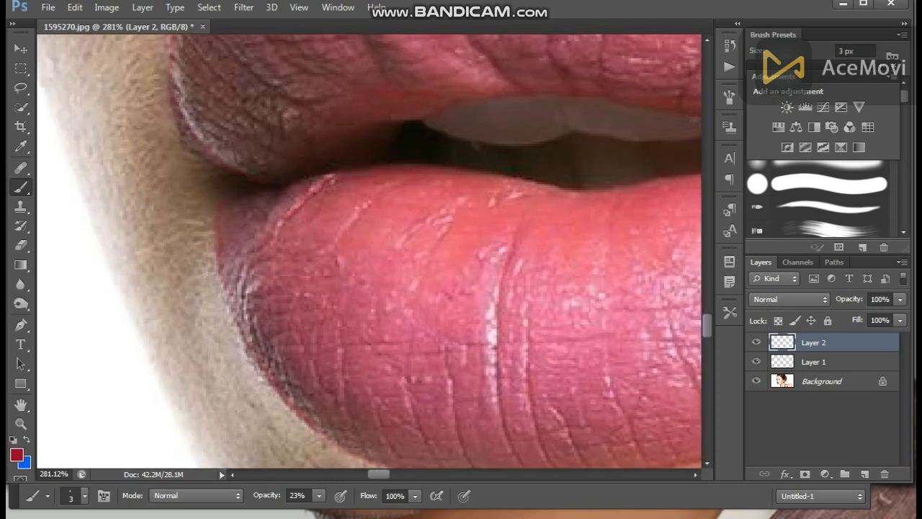
pyautogui.moveTo(515, 194); pyautogui.dragTo(335, 144)
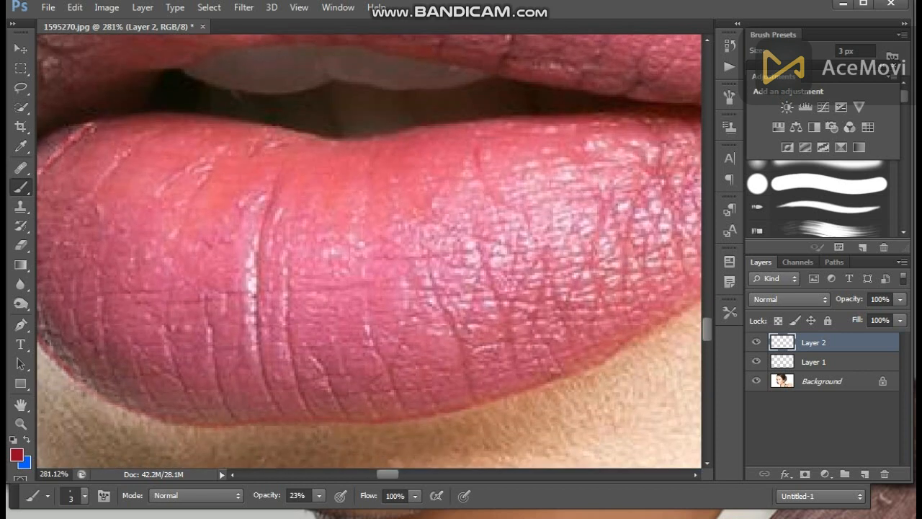
pyautogui.moveTo(309, 273); pyautogui.dragTo(387, 211)
pyautogui.moveTo(324, 186); pyautogui.dragTo(332, 291)
pyautogui.moveTo(331, 209); pyautogui.dragTo(332, 238)
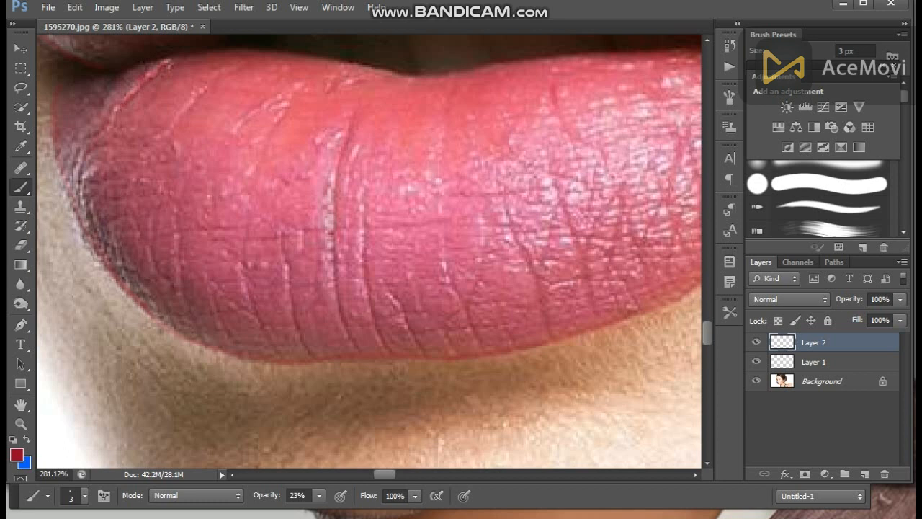
# Step: Review the outlined lips at several magnifications, along with the nose and the rest of the face
pyautogui.scroll(-8, 468, 289)
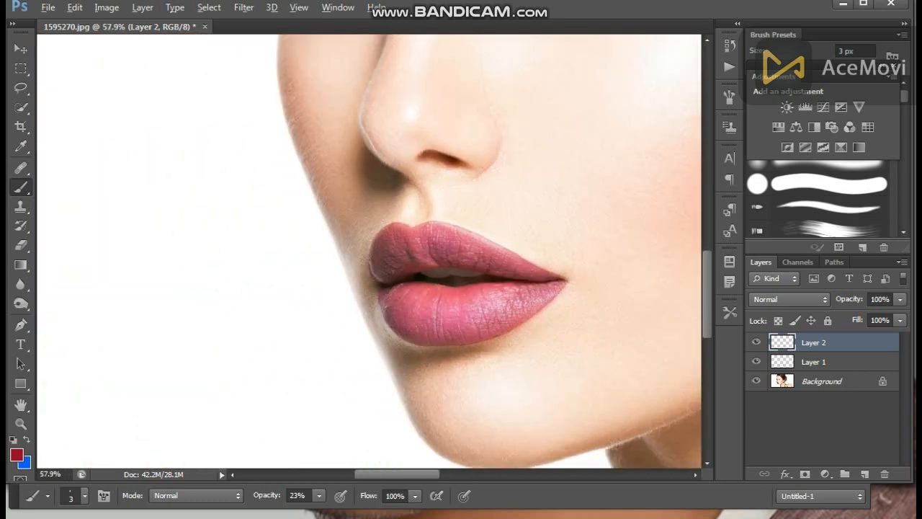
pyautogui.scroll(2, 494, 398)
pyautogui.scroll(3, 562, 194)
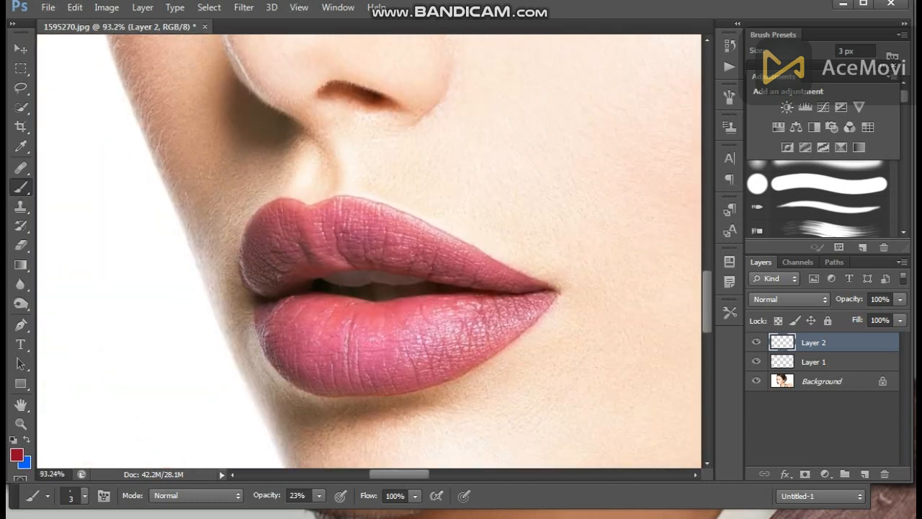
pyautogui.moveTo(310, 137); pyautogui.dragTo(353, 92)
pyautogui.scroll(-10, 457, 353)
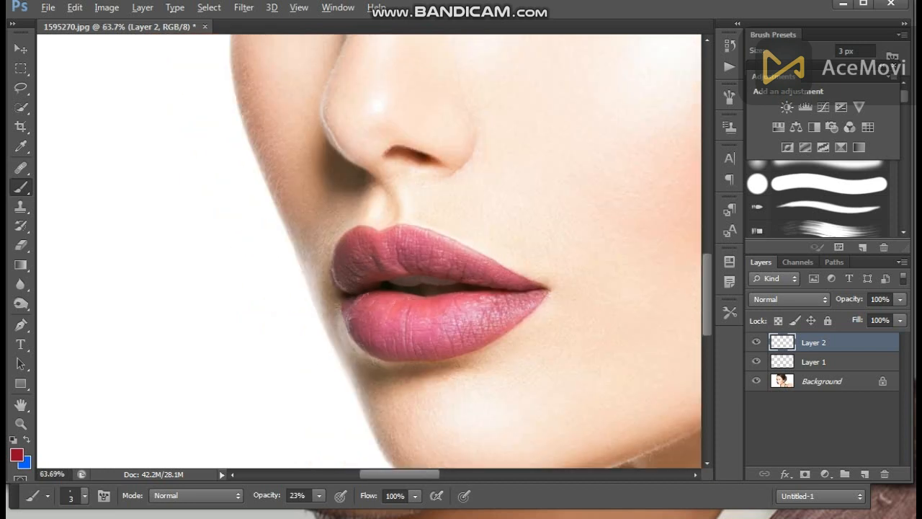
pyautogui.scroll(5, 623, 281)
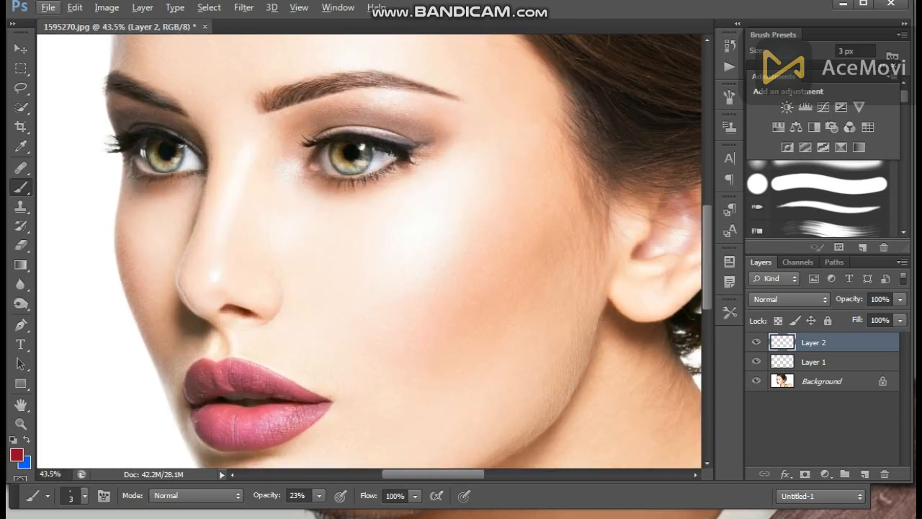
pyautogui.scroll(5, 263, 155)
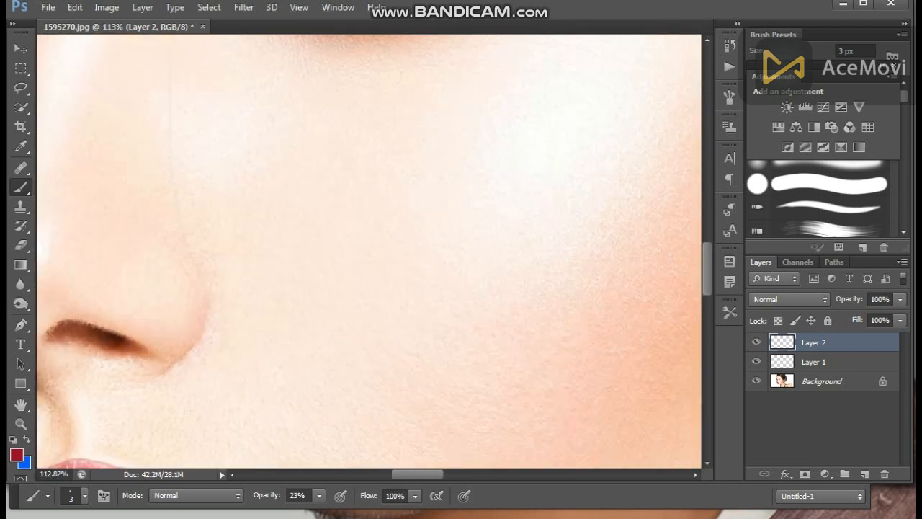
# Step: Add a new layer above Layer 2 for the lower eyelashes and reduce the brush size to 2 px
pyautogui.scroll(3, 447, 295)
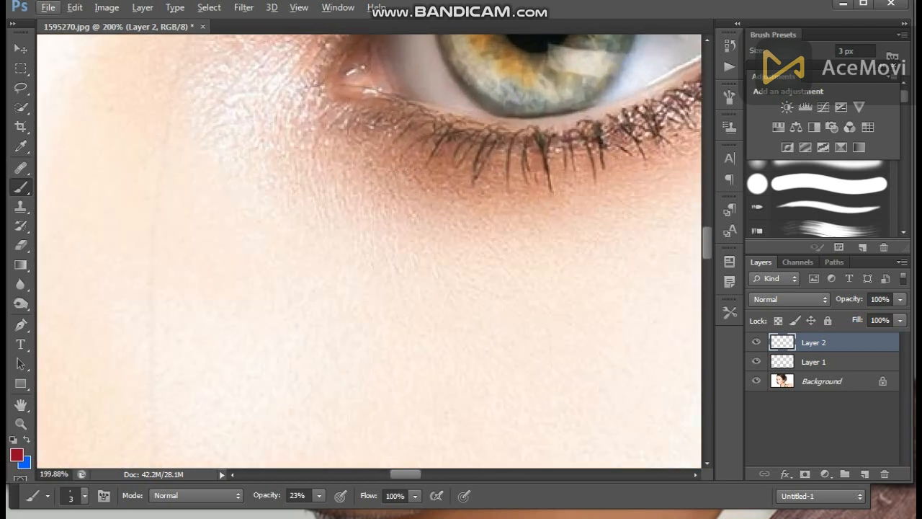
pyautogui.scroll(1, 468, 144)
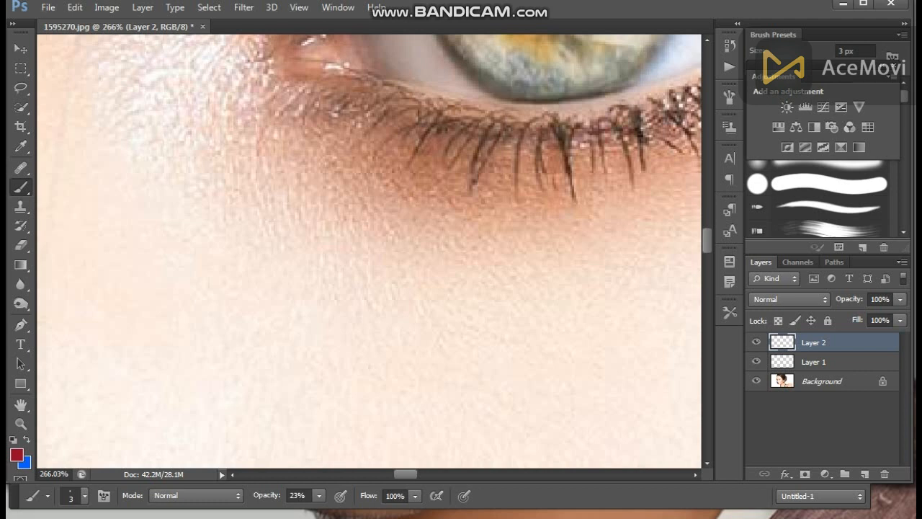
pyautogui.click(866, 474)
pyautogui.scroll(1, 468, 180)
pyautogui.scroll(1, 361, 58)
pyautogui.rightClick(454, 146)
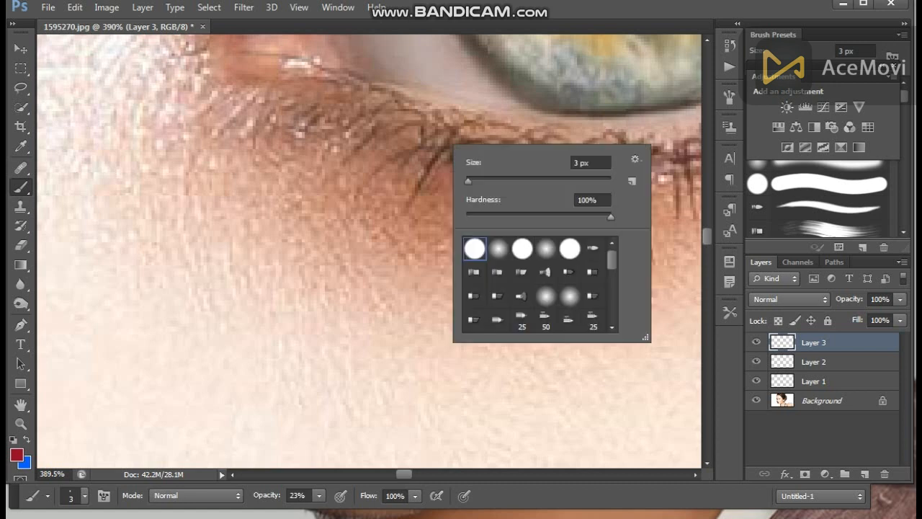
pyautogui.moveTo(468, 181); pyautogui.dragTo(465, 181)
pyautogui.press('Up')
pyautogui.press('Return')
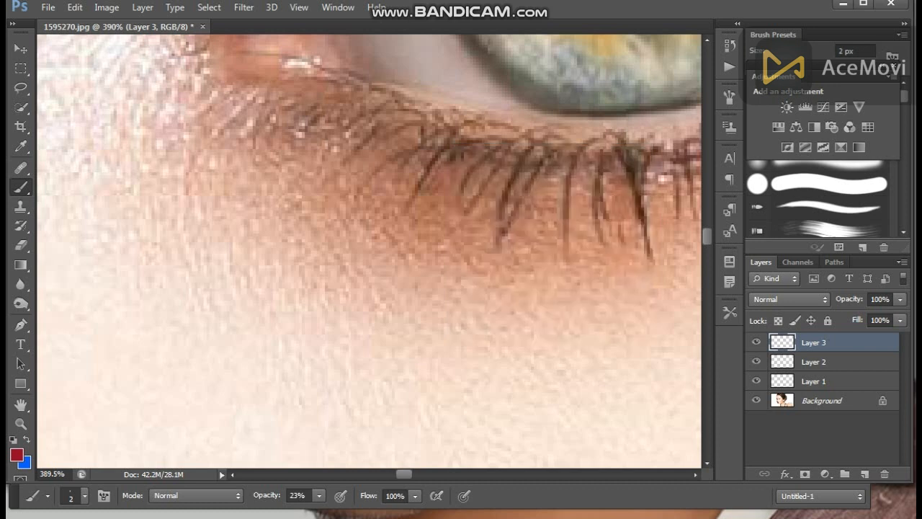
# Step: Change the foreground colour to the near-black 1a1819
pyautogui.click(16, 455)
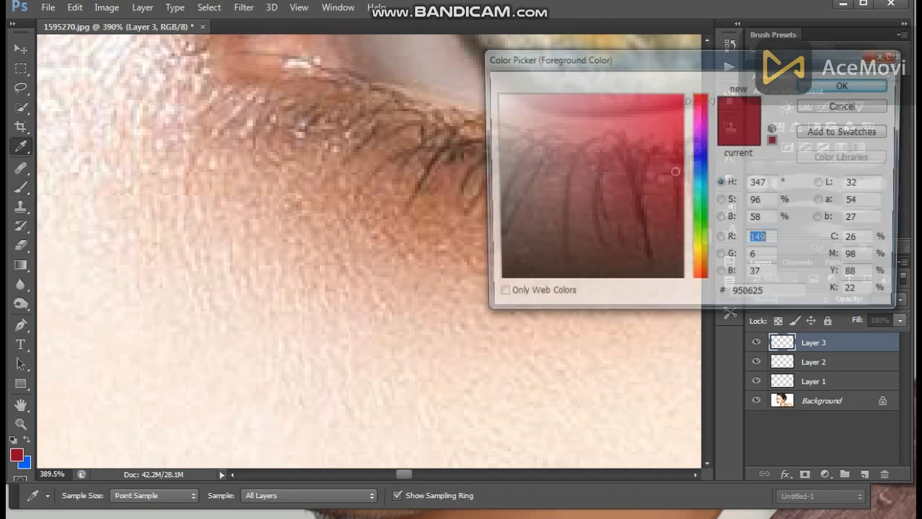
pyautogui.click(504, 263)
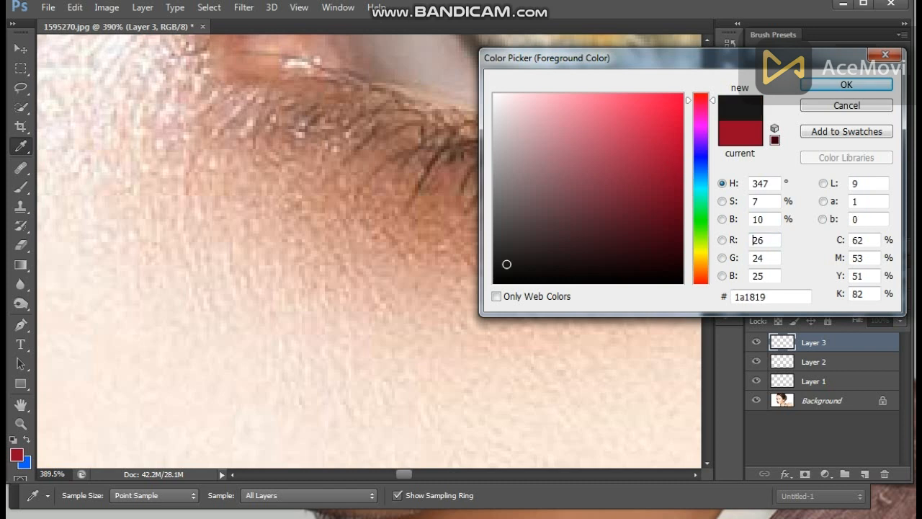
pyautogui.click(846, 84)
# Step: Paint thin near-black strokes on the new layer over the lower eyelashes, starting near the eye's inner corner
pyautogui.moveTo(438, 162); pyautogui.dragTo(415, 194)
pyautogui.moveTo(472, 165)
pyautogui.mouseDown()
pyautogui.moveTo(465, 175)
pyautogui.moveTo(489, 178)
pyautogui.moveTo(474, 195)
pyautogui.moveTo(512, 209)
pyautogui.moveTo(506, 220)
pyautogui.mouseUp()
pyautogui.moveTo(569, 160); pyautogui.dragTo(561, 236)
pyautogui.moveTo(599, 172); pyautogui.dragTo(603, 214)
pyautogui.moveTo(603, 220); pyautogui.dragTo(552, 326)
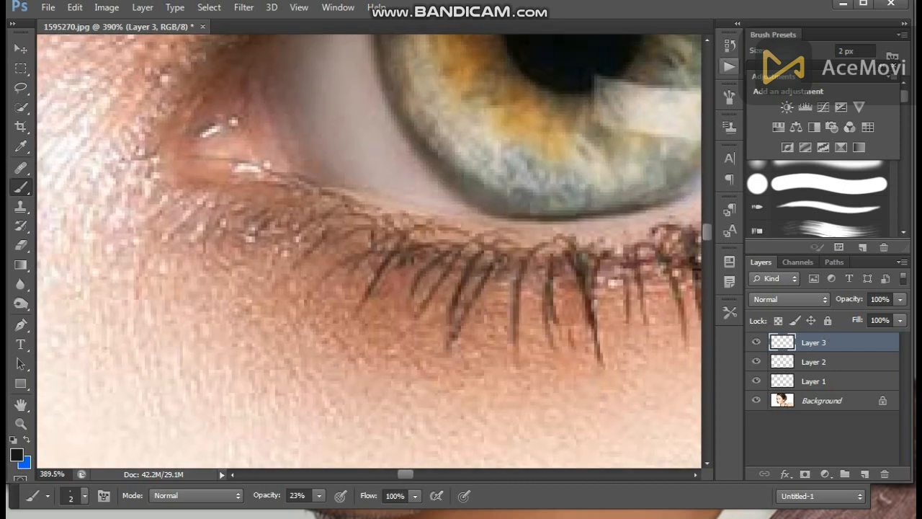